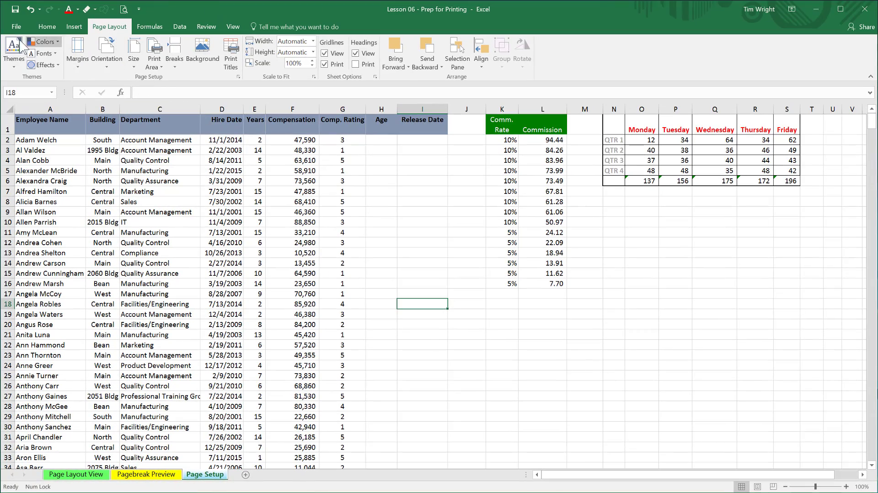
Step: Open the print preview of the Page Setup sheet and set its orientation to Landscape
{"action": "left_click", "coordinate": [16, 29]}
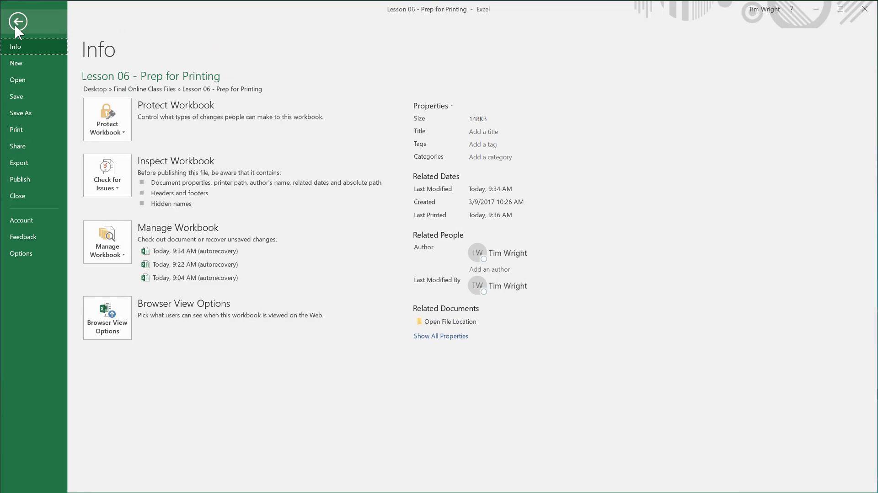
{"action": "left_click", "coordinate": [14, 130]}
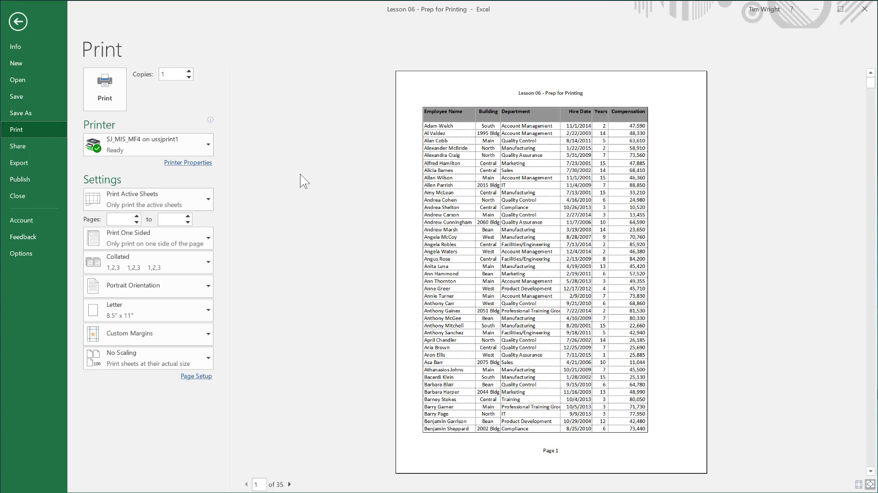
{"action": "left_click", "coordinate": [169, 292]}
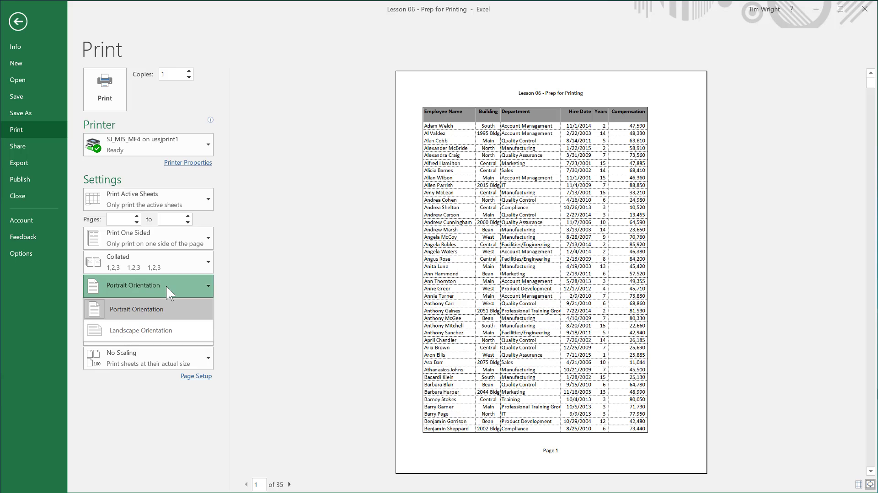
{"action": "left_click", "coordinate": [156, 334]}
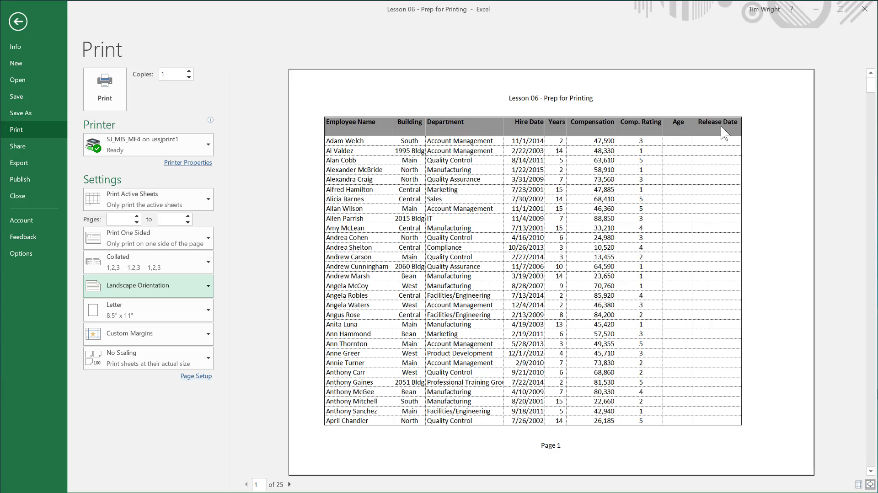
Step: Try the Wide margins preset on the printout, followed by the Narrow preset
{"action": "left_click", "coordinate": [172, 342]}
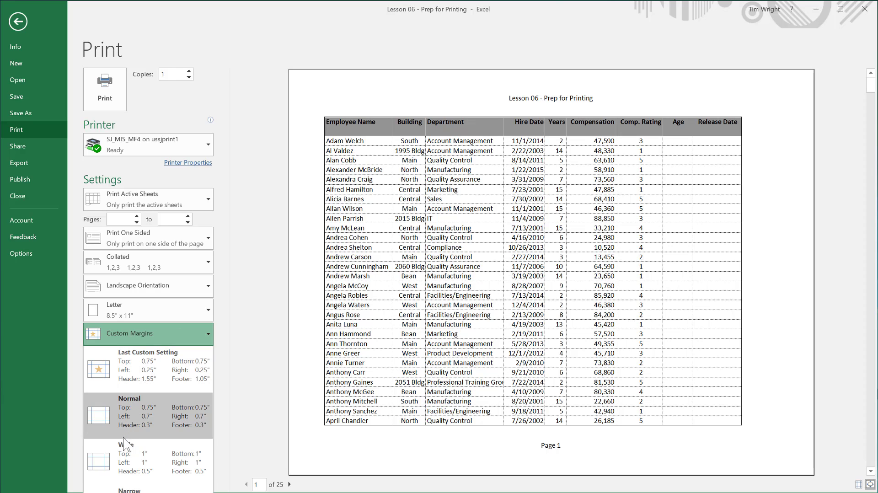
{"action": "left_click", "coordinate": [110, 459]}
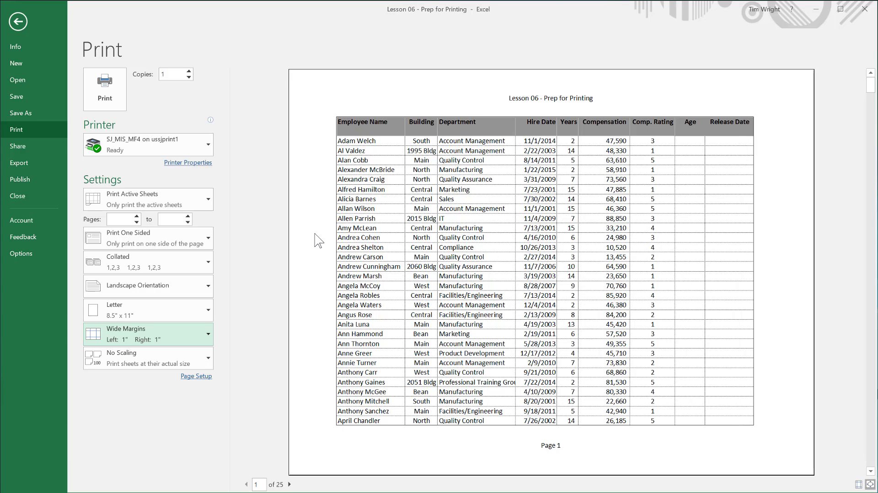
{"action": "left_click", "coordinate": [131, 339]}
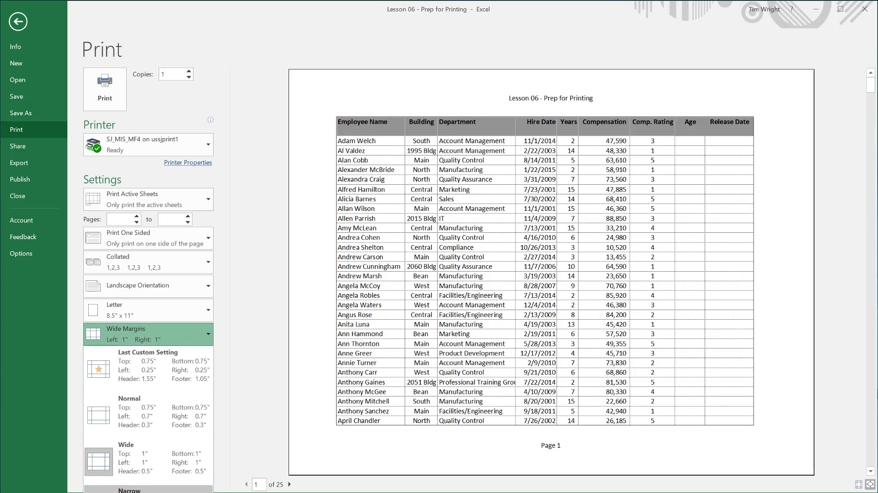
{"action": "left_click", "coordinate": [133, 459]}
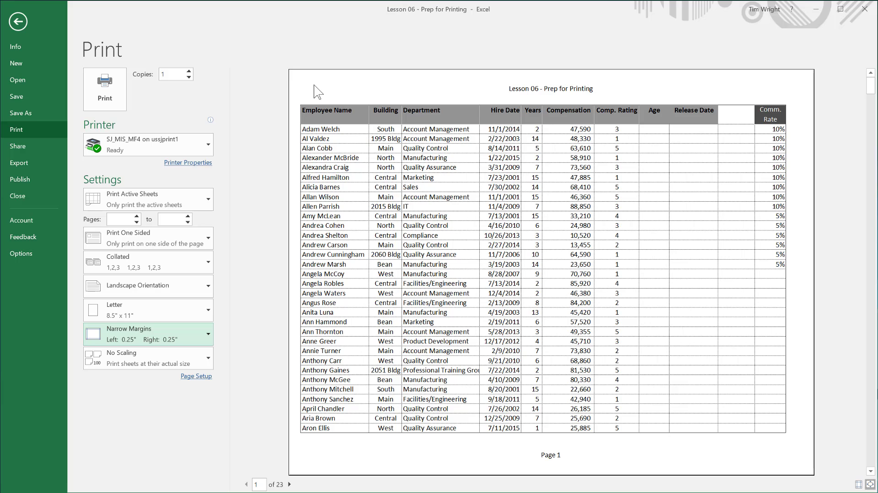
Step: Set the printout to Portrait orientation with Normal margins
{"action": "left_click", "coordinate": [174, 294]}
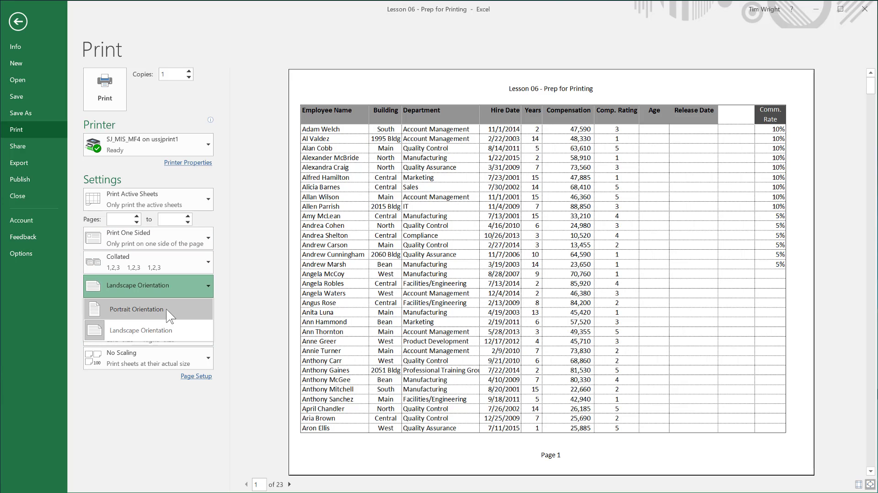
{"action": "left_click", "coordinate": [167, 308]}
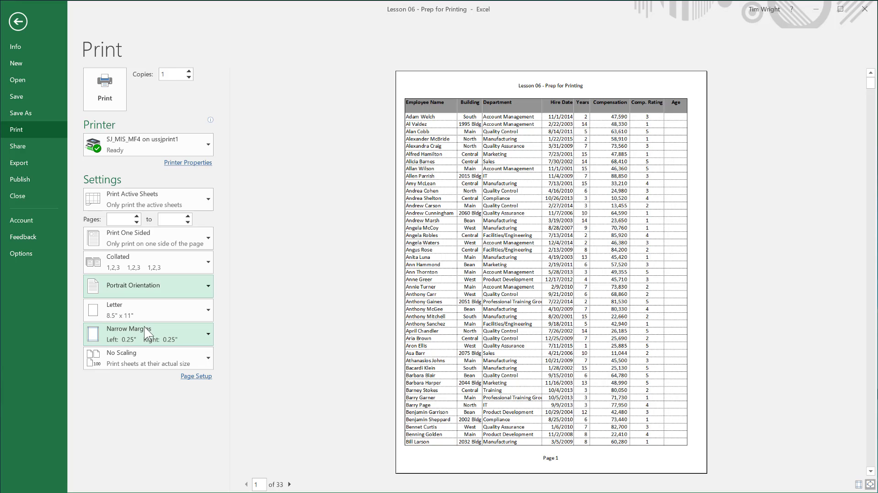
{"action": "left_click", "coordinate": [153, 340]}
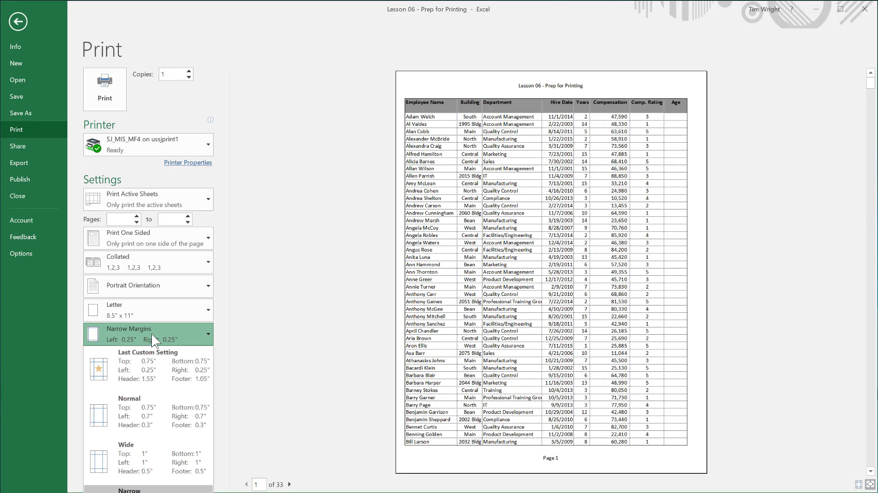
{"action": "left_click", "coordinate": [138, 411]}
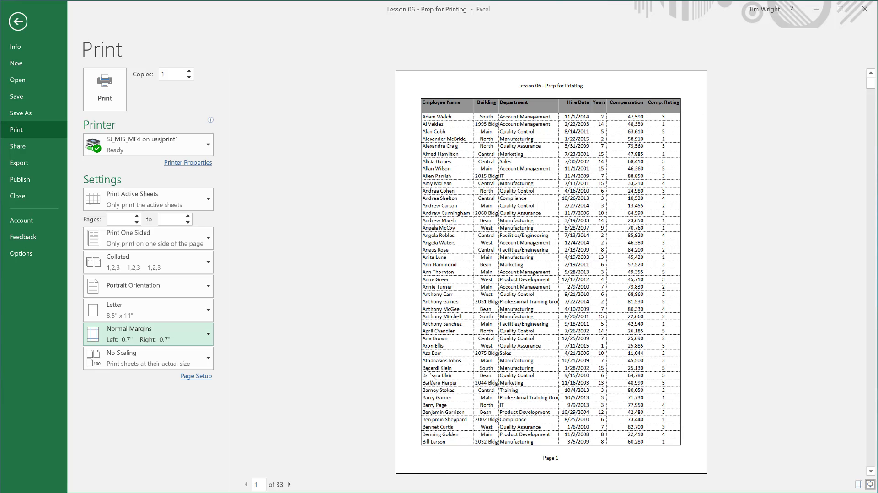
Step: Try the Fit Sheet on One Page and Fit All Columns on One Page scaling options, and restore No Scaling
{"action": "left_click", "coordinate": [161, 359]}
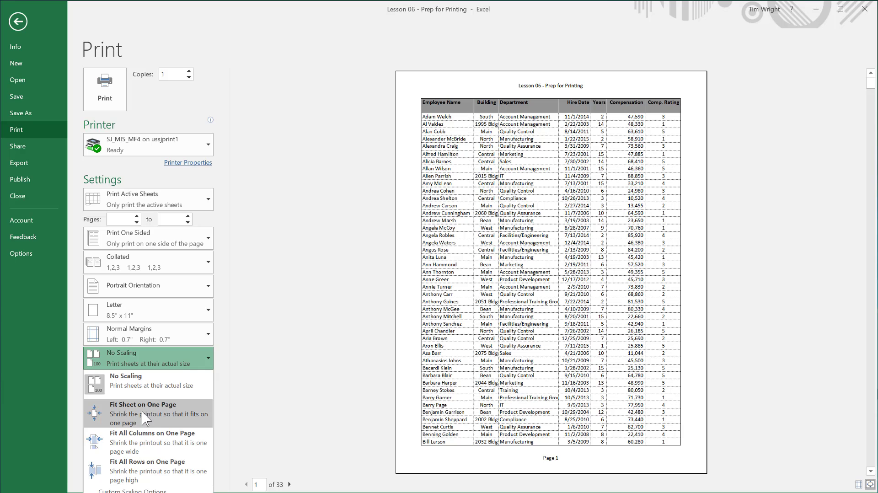
{"action": "key", "text": "Escape"}
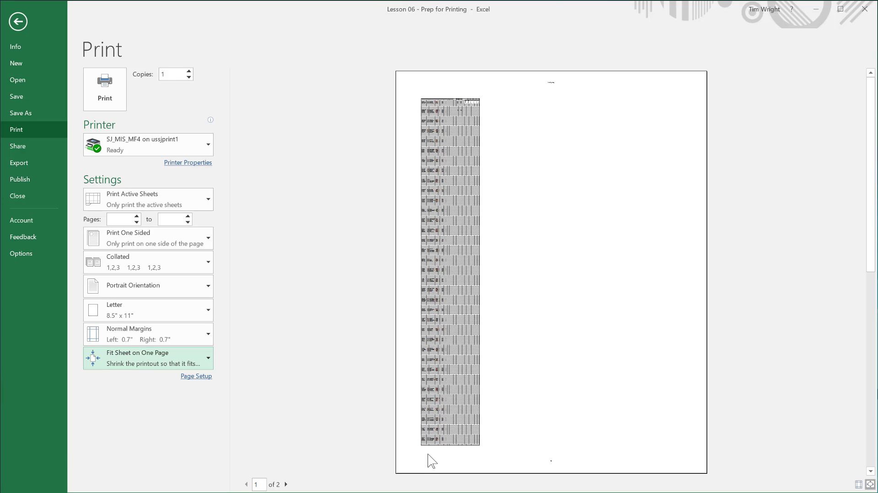
{"action": "left_click", "coordinate": [170, 360]}
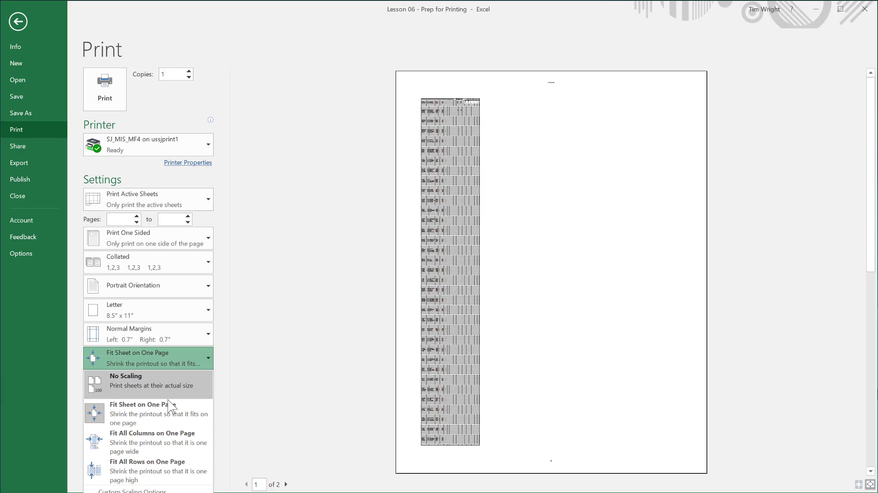
{"action": "left_click", "coordinate": [146, 441]}
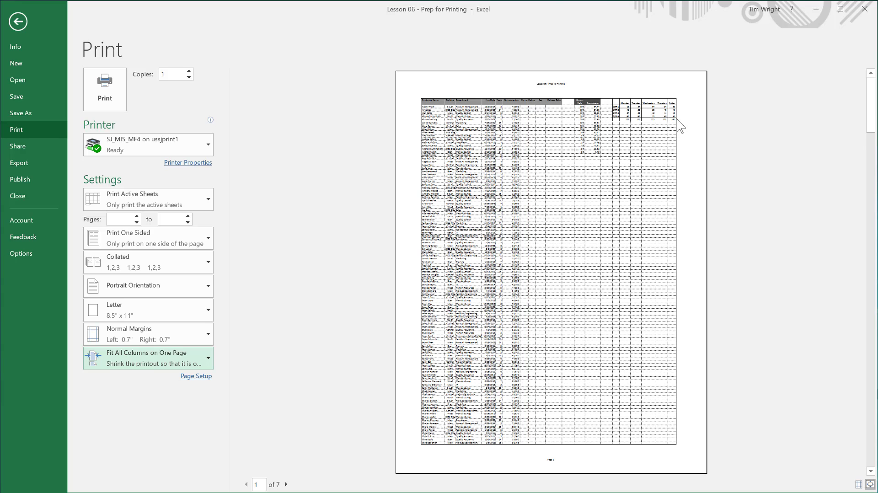
{"action": "left_click", "coordinate": [161, 365]}
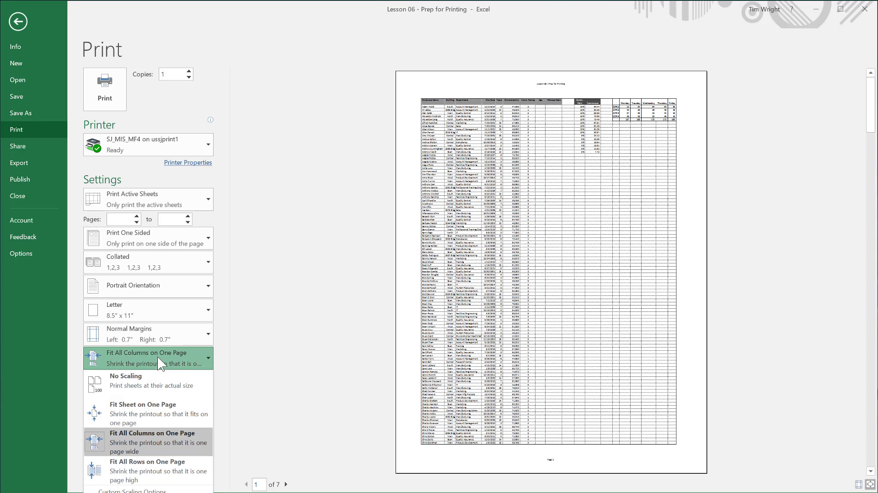
{"action": "key", "text": "Escape"}
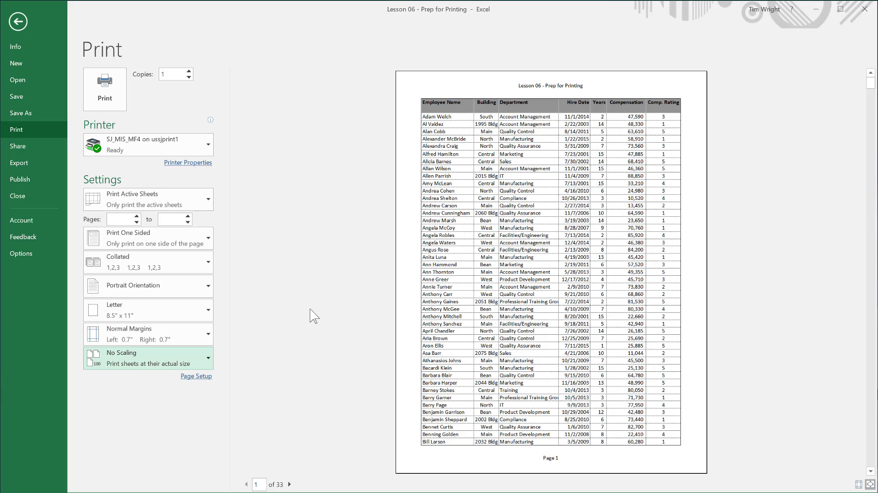
Step: Set the left page margin to 0.5 inches in the page setup and apply it, keeping Portrait orientation
{"action": "left_click", "coordinate": [196, 376]}
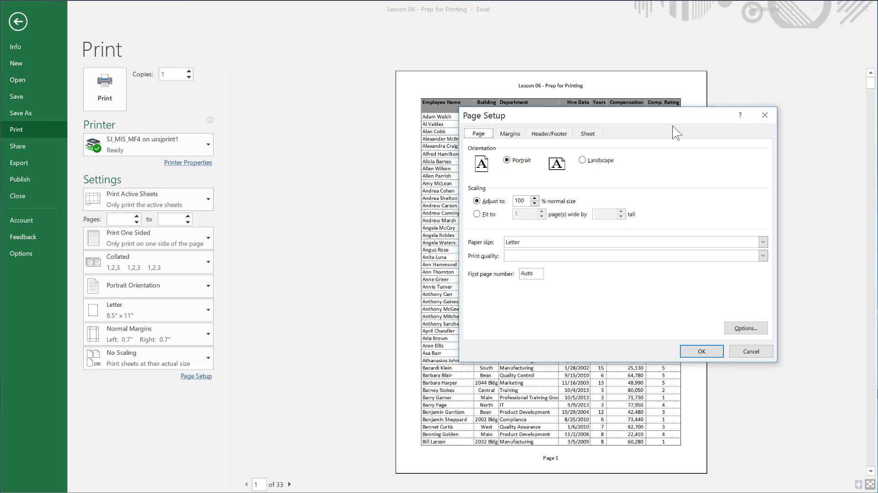
{"action": "left_click_drag", "start_coordinate": [674, 119], "coordinate": [286, 199]}
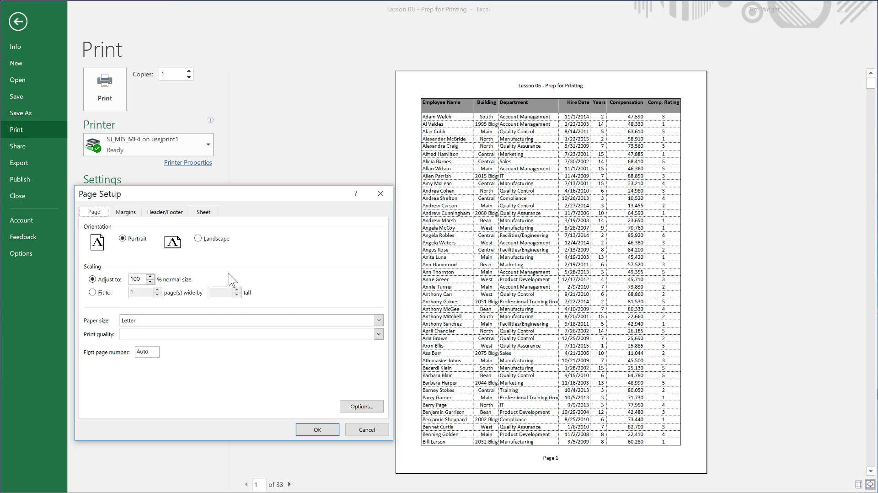
{"action": "left_click", "coordinate": [200, 238]}
{"action": "left_click", "coordinate": [123, 238]}
{"action": "left_click", "coordinate": [126, 213]}
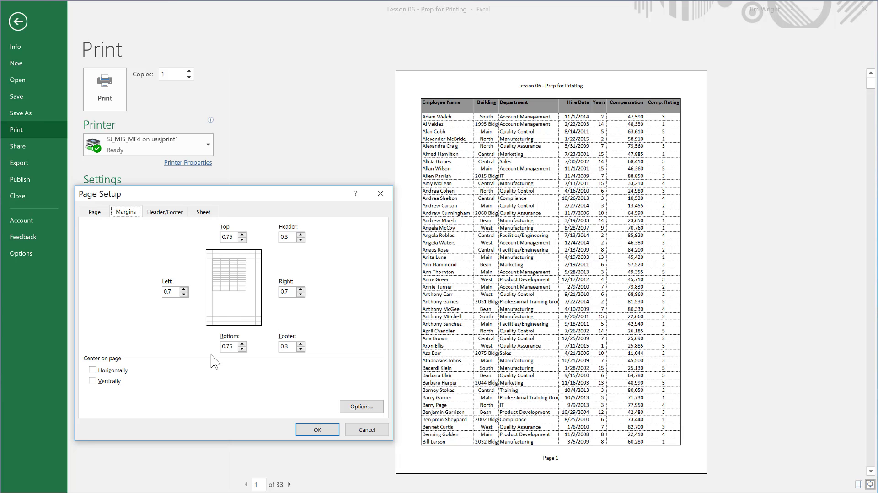
{"action": "left_click", "coordinate": [184, 294]}
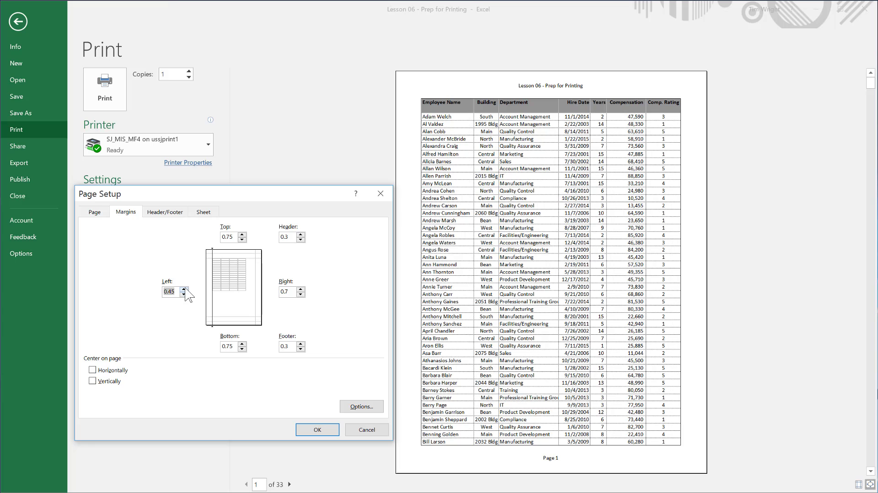
{"action": "left_click", "coordinate": [185, 289]}
{"action": "key", "text": "BackSpace"}
{"action": "key", "text": "Return"}
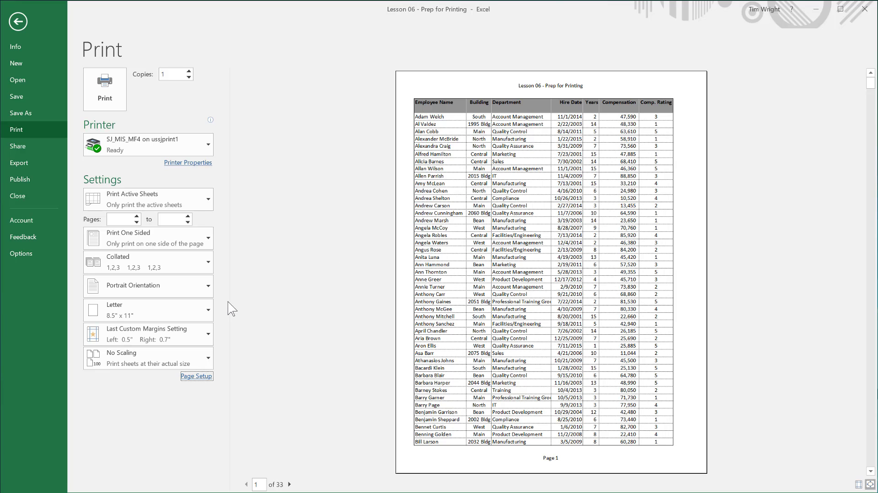
Step: Create a custom header in the page setup, replacing the file name code in the center section with "My Report"
{"action": "left_click", "coordinate": [196, 376]}
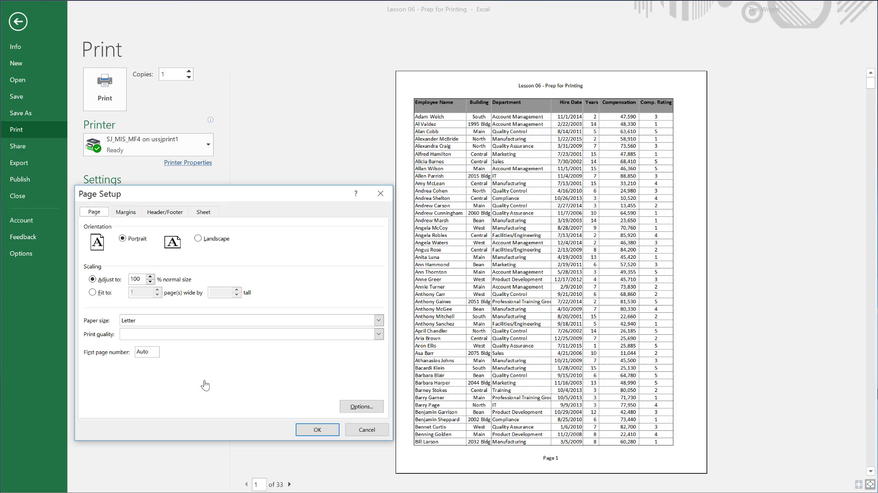
{"action": "left_click", "coordinate": [130, 214]}
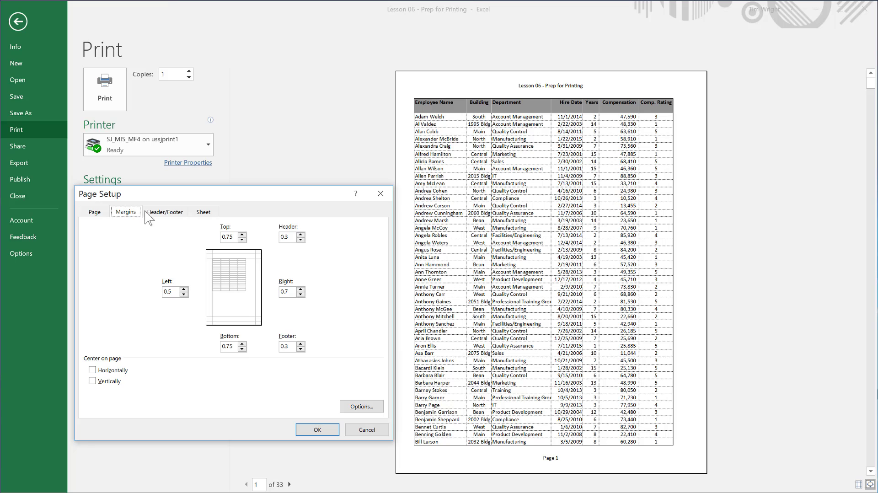
{"action": "left_click", "coordinate": [164, 214]}
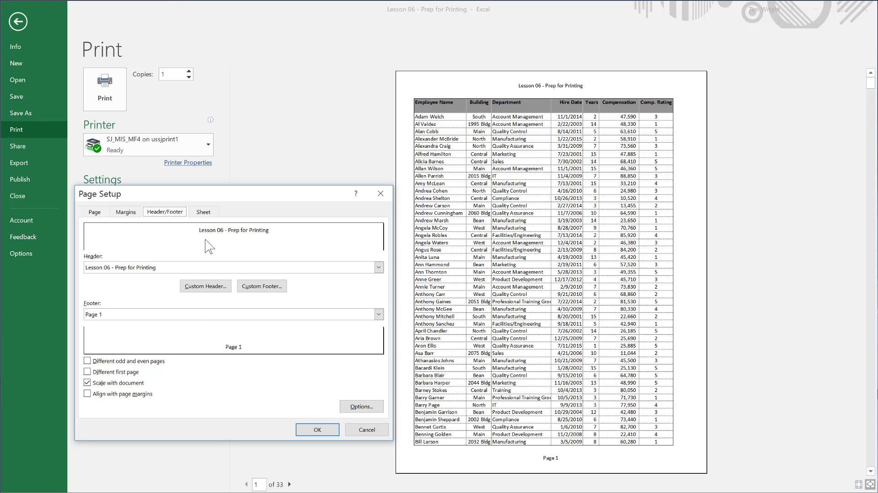
{"action": "left_click", "coordinate": [210, 287]}
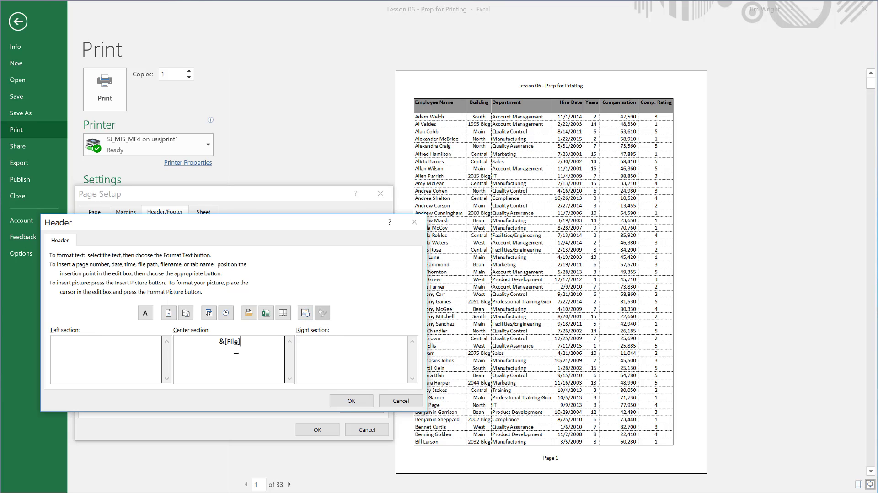
{"action": "left_click_drag", "start_coordinate": [249, 342], "coordinate": [209, 343]}
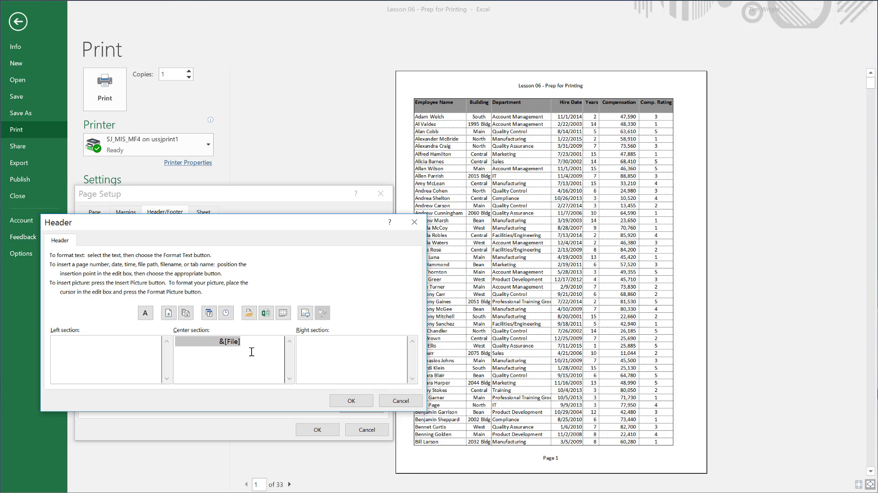
{"action": "key", "text": "Delete"}
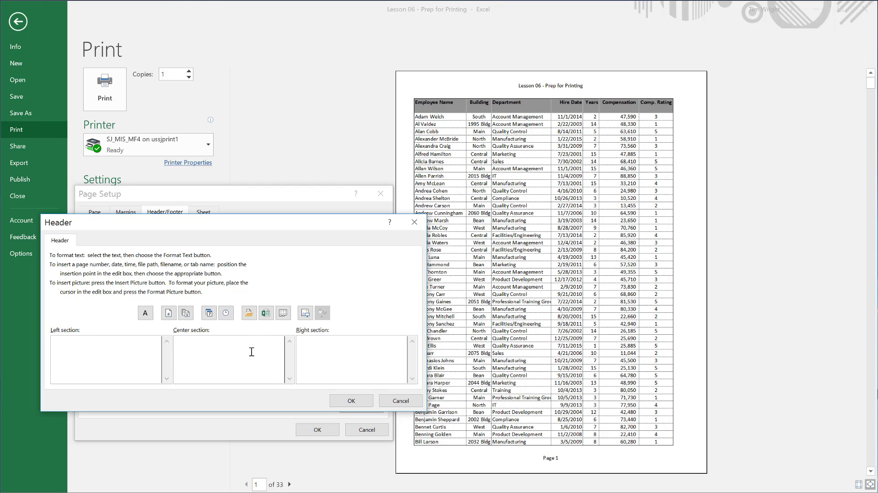
{"action": "type", "text": "My Report"}
Step: Insert the current date in the header's right section and the page number in its left section, and confirm the header
{"action": "left_click", "coordinate": [325, 371]}
{"action": "left_click", "coordinate": [209, 312]}
{"action": "left_click", "coordinate": [169, 314]}
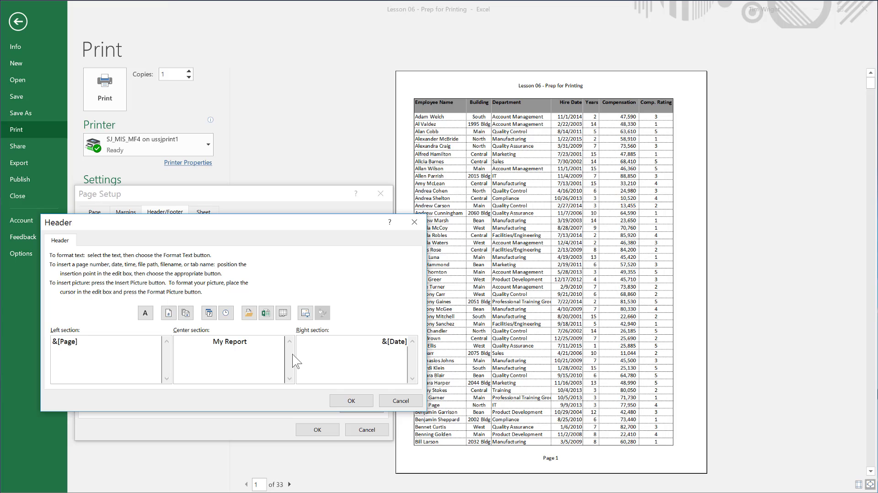
{"action": "left_click", "coordinate": [188, 357]}
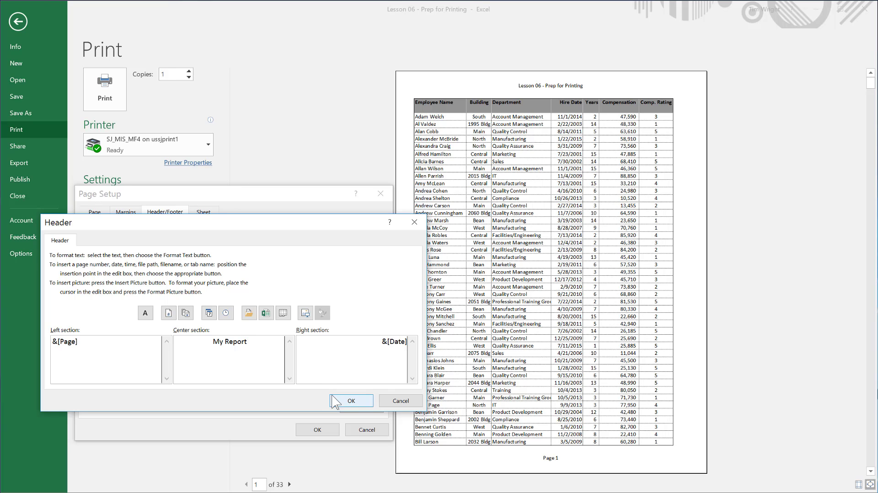
{"action": "left_click", "coordinate": [348, 402]}
Step: Replace the custom footer's center text with "Confidential" and apply the page setup changes
{"action": "left_click", "coordinate": [262, 287]}
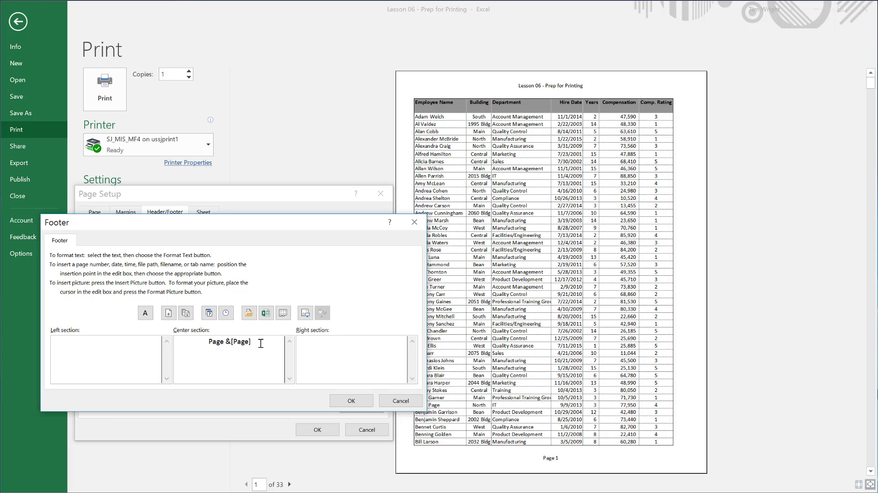
{"action": "left_click_drag", "start_coordinate": [259, 343], "coordinate": [180, 344]}
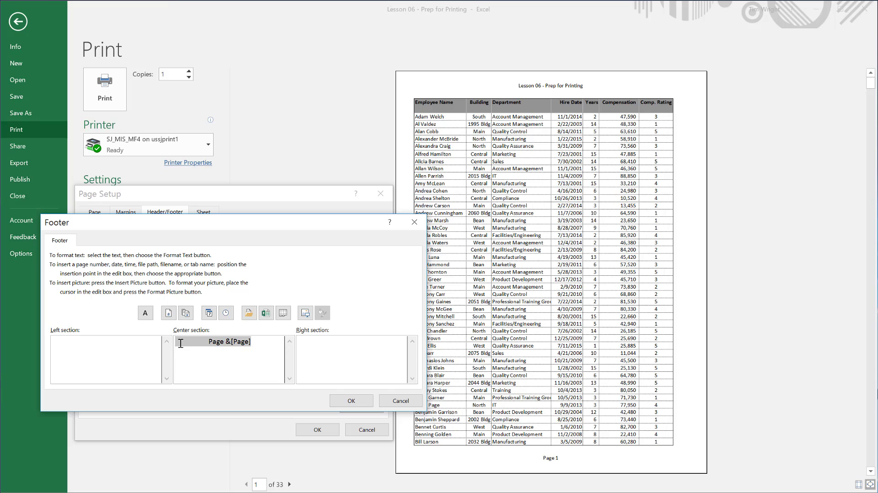
{"action": "type", "text": "Confidential"}
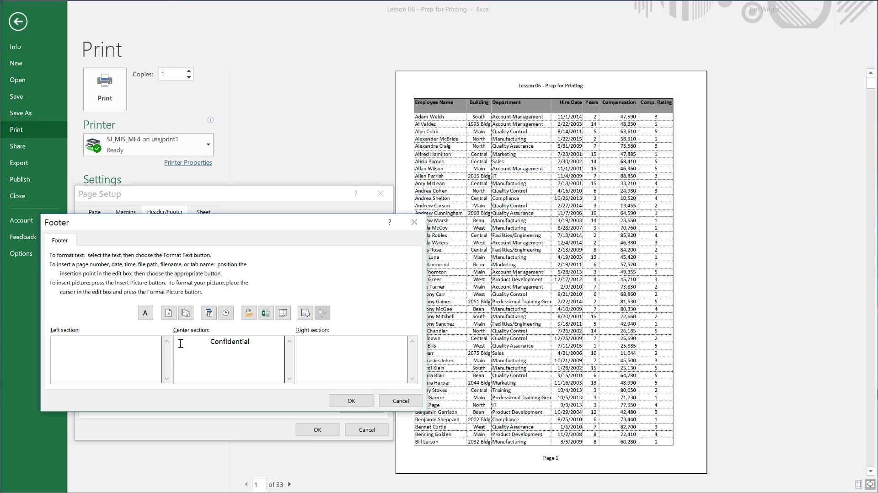
{"action": "left_click", "coordinate": [351, 402]}
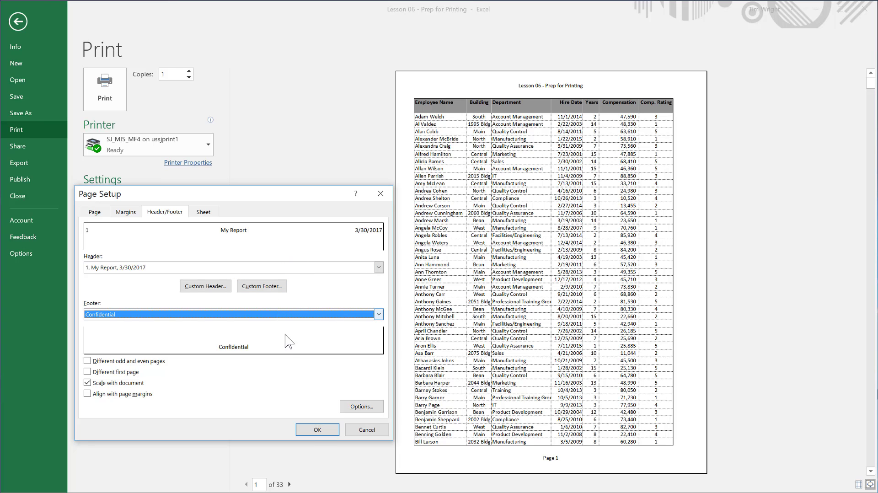
{"action": "left_click", "coordinate": [318, 439]}
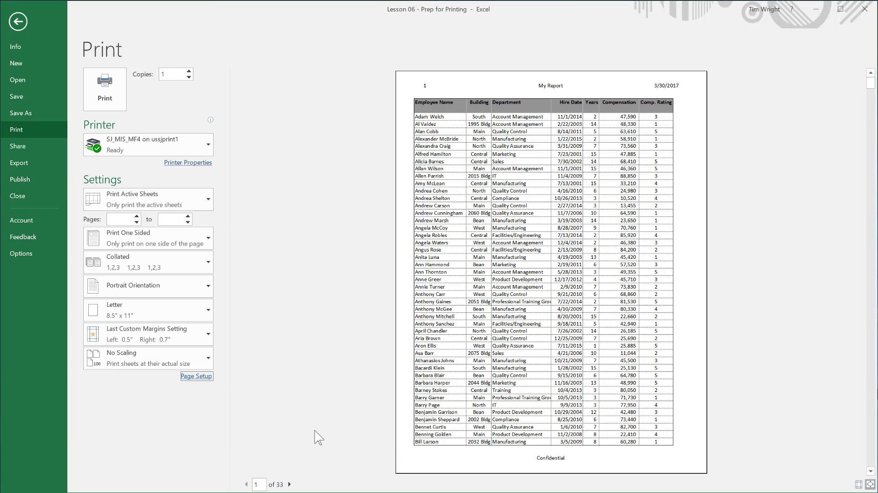